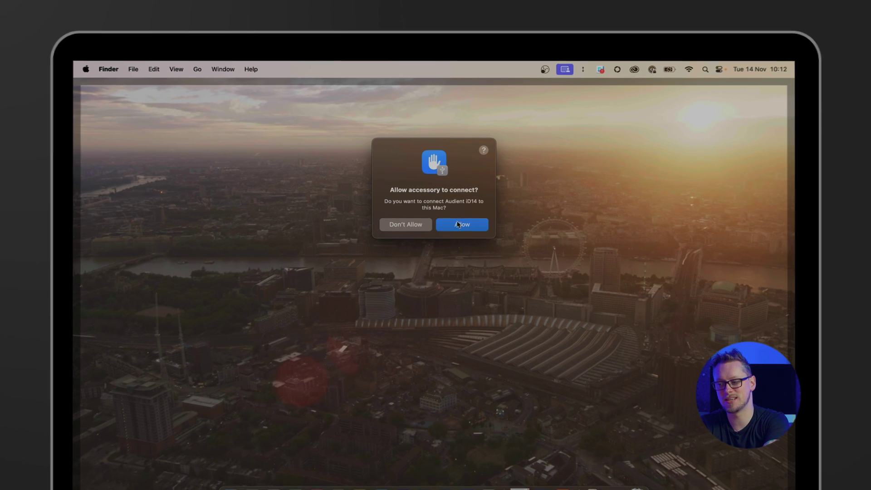
- Allow the Audient iD14 in the 'Allow accessory to connect?' prompt
click(461, 225)
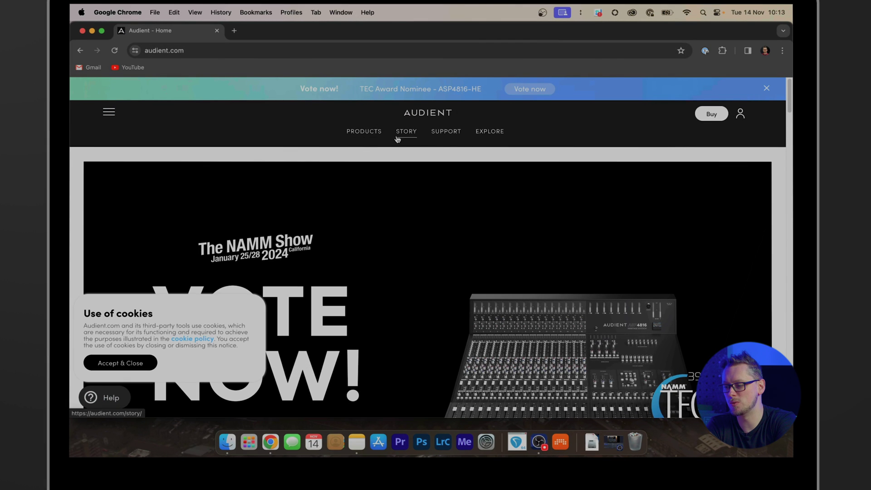
- Download the Mac Driver v4.3.19 from the Audient site's iD14 Downloads page
mouse_move(372, 137)
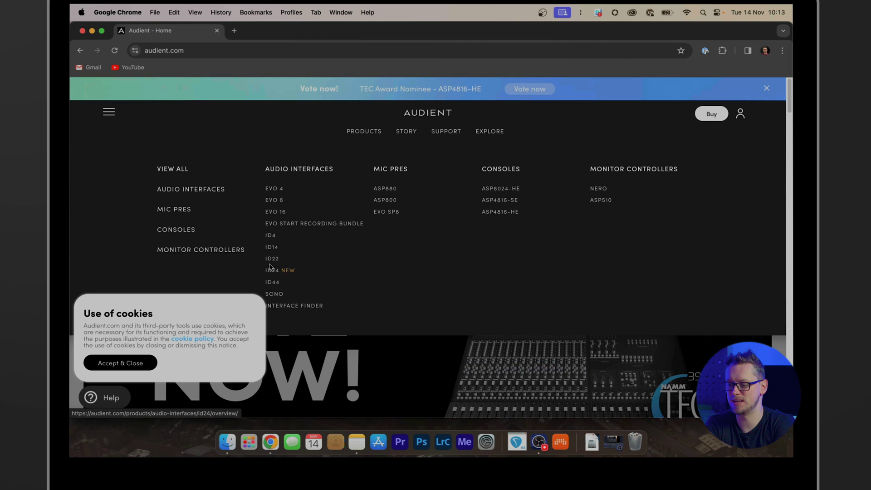
click(271, 247)
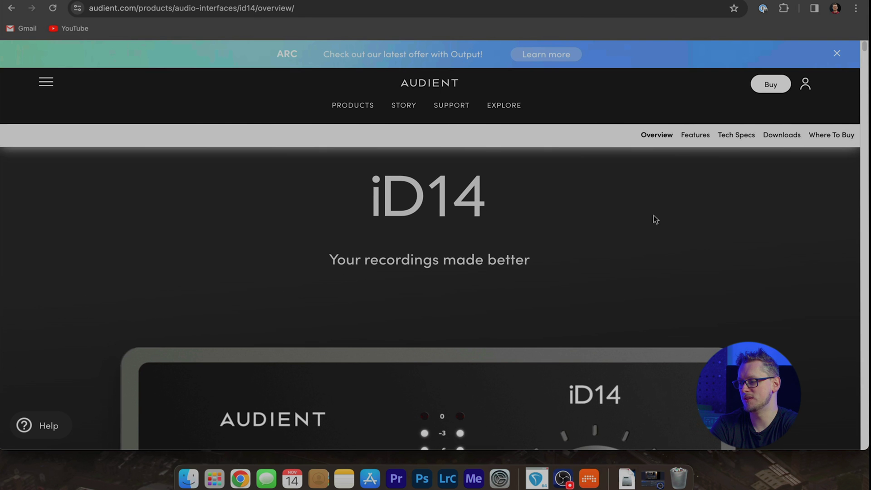
click(780, 135)
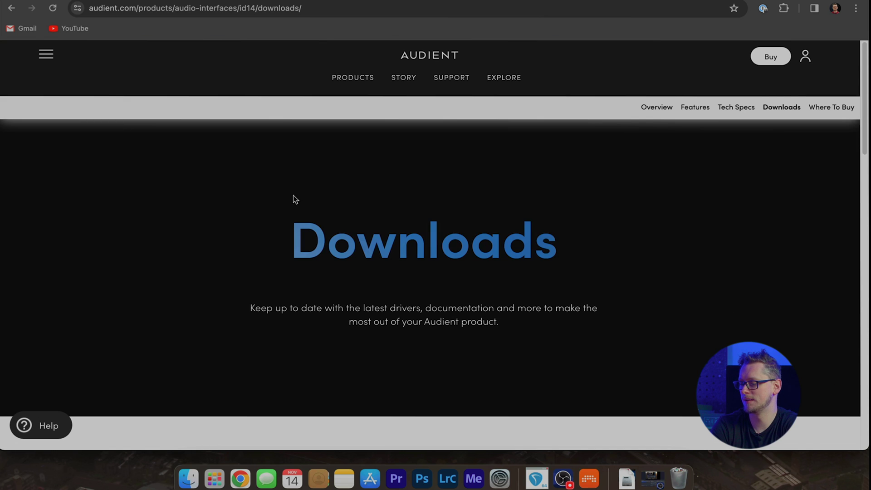
scroll(293, 195, down, 8)
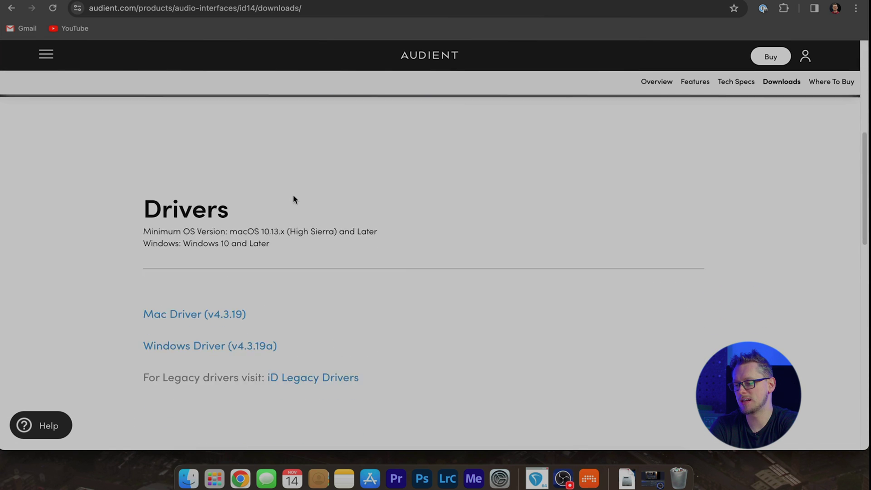
scroll(272, 201, down, 2)
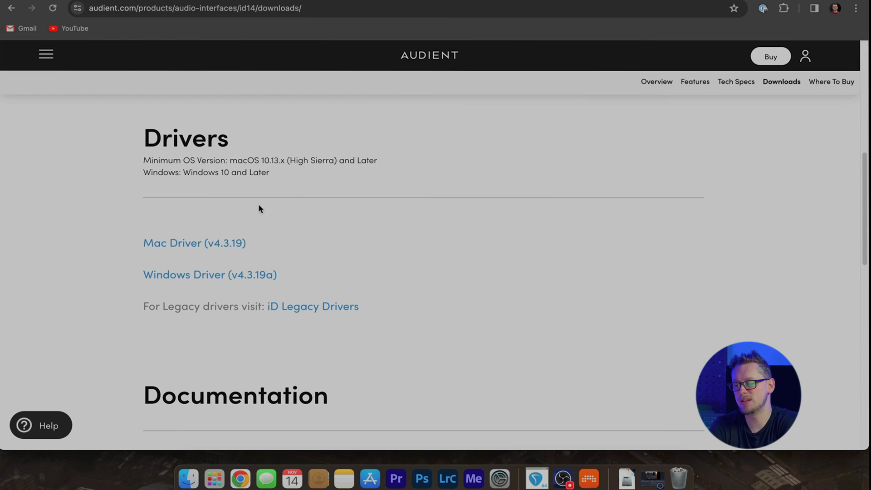
click(155, 244)
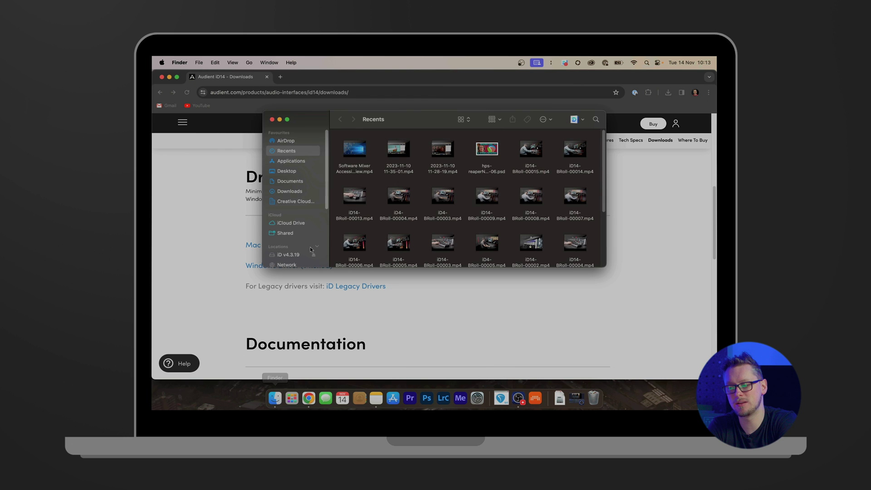
- Launch the iD app from the Applications folder and confirm opening it despite being downloaded
click(291, 162)
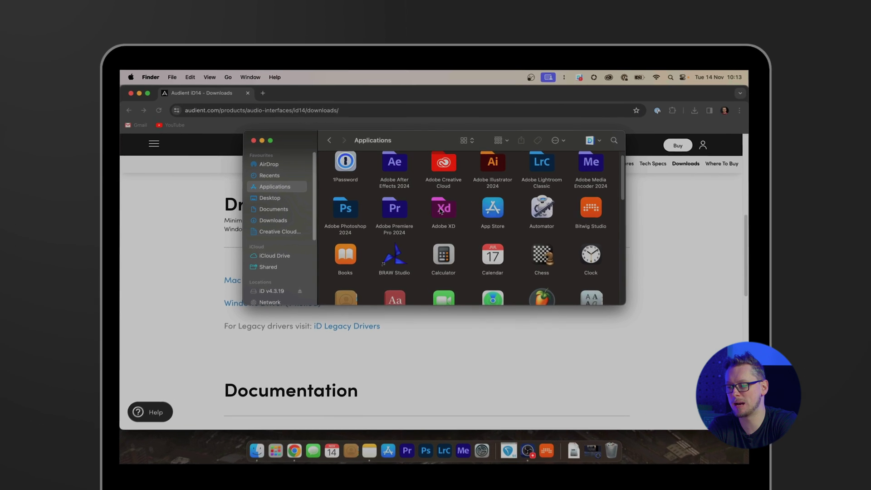
scroll(439, 210, down, 5)
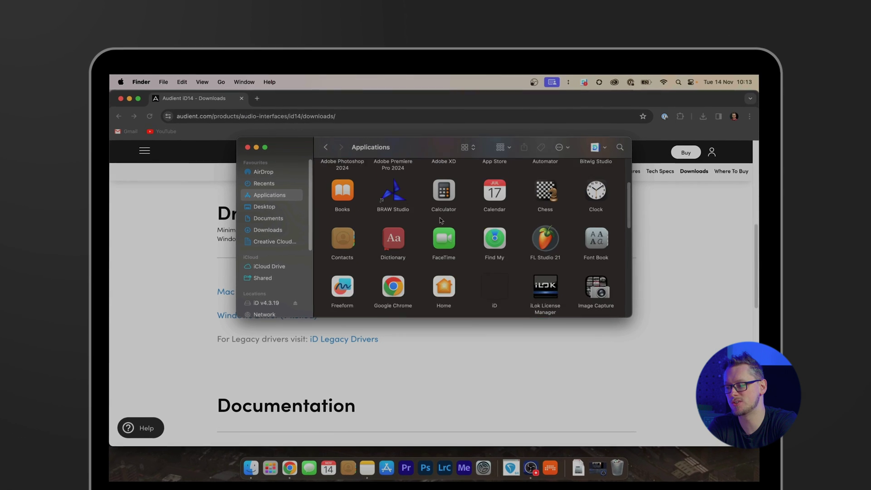
click(496, 212)
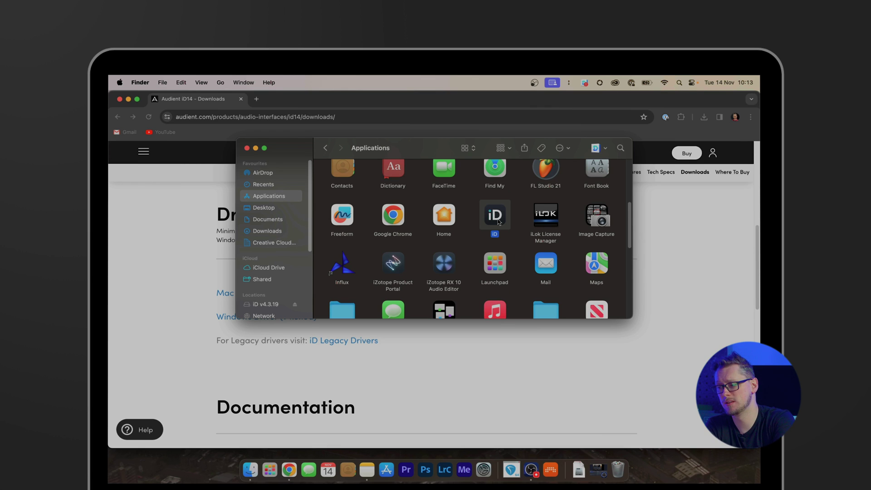
double_click(497, 222)
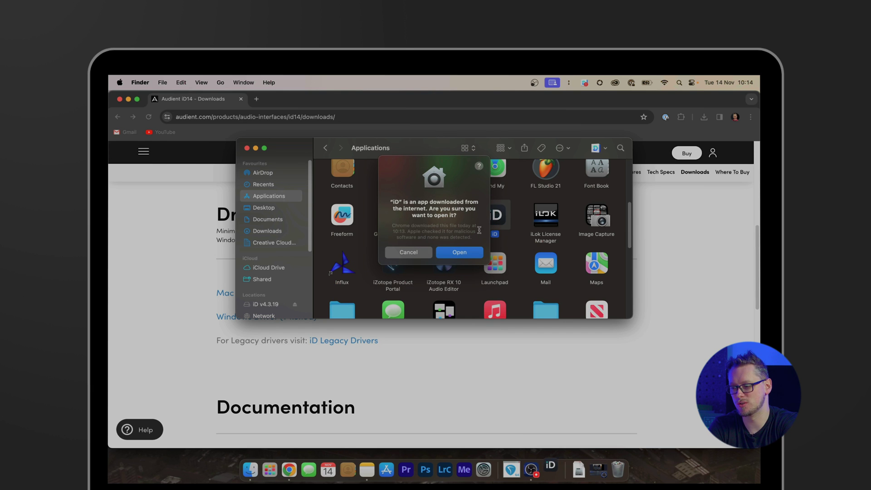
click(476, 252)
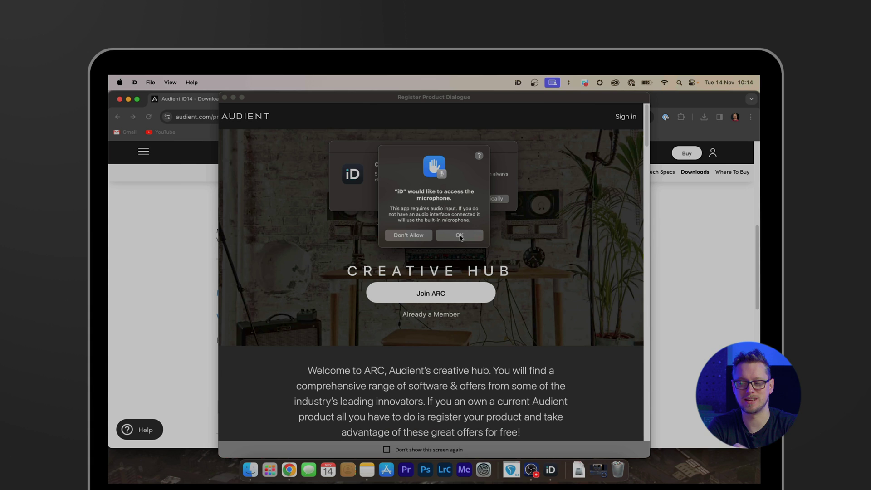
- Allow iD microphone access, enable automatic update checks, and close registration with 'Don't show again' ticked
click(460, 235)
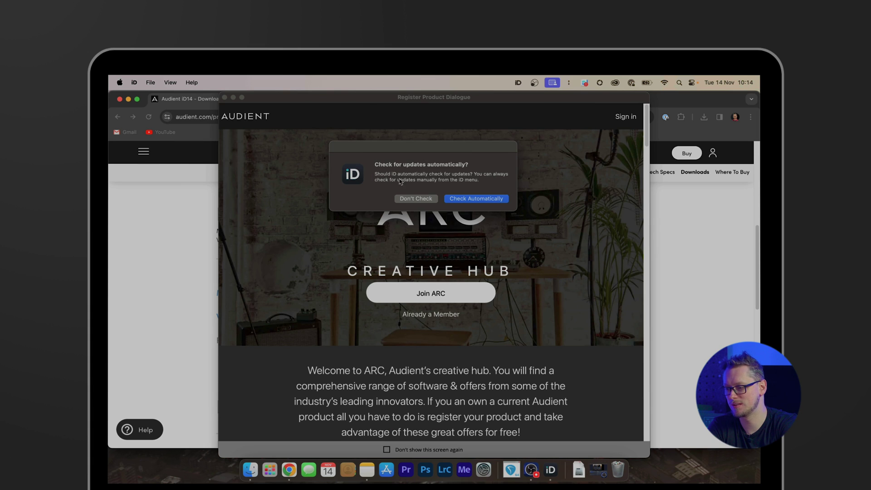
click(469, 200)
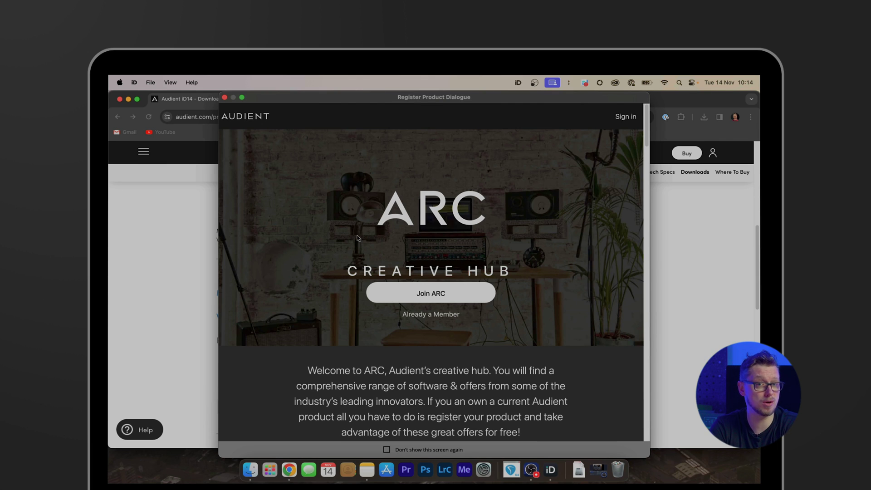
scroll(357, 237, down, 5)
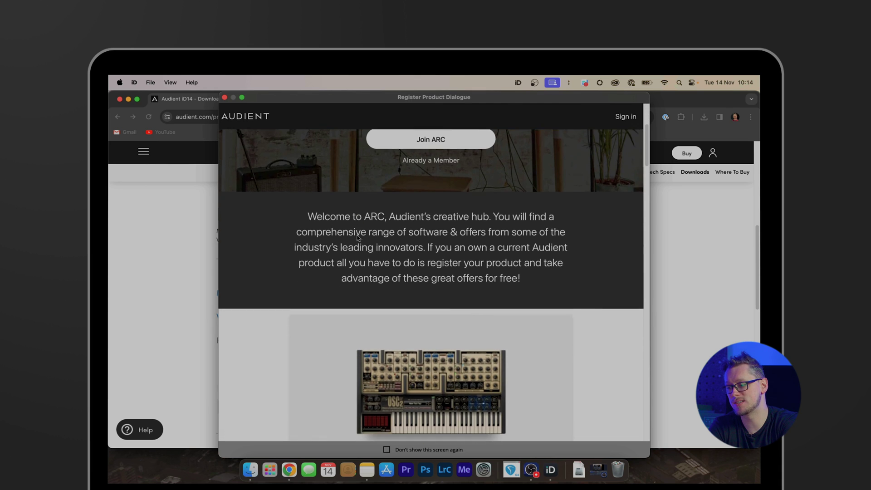
scroll(385, 272, up, 5)
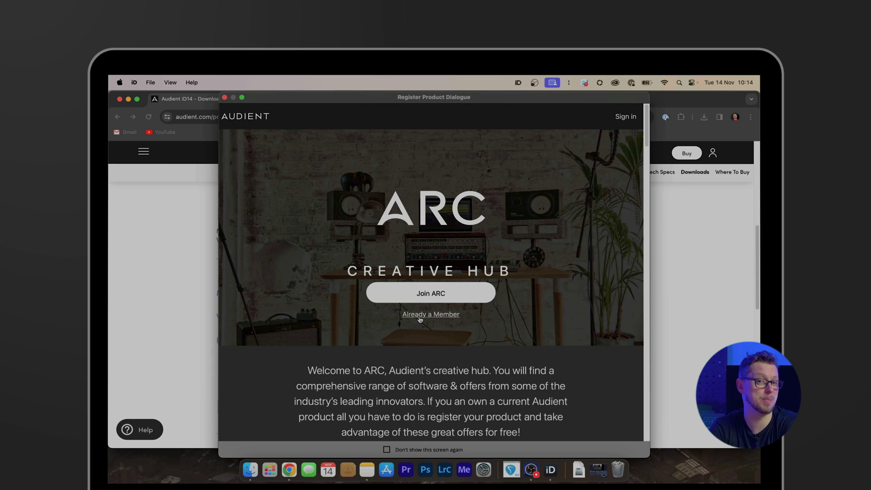
click(386, 449)
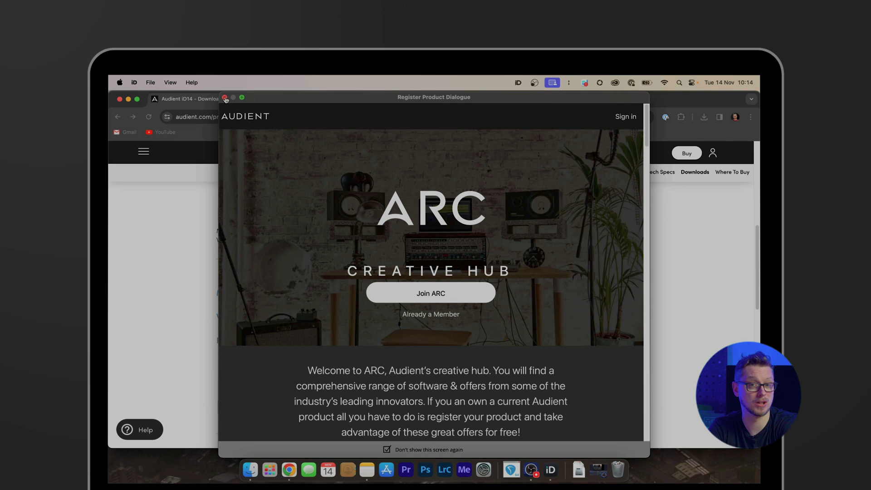
click(225, 99)
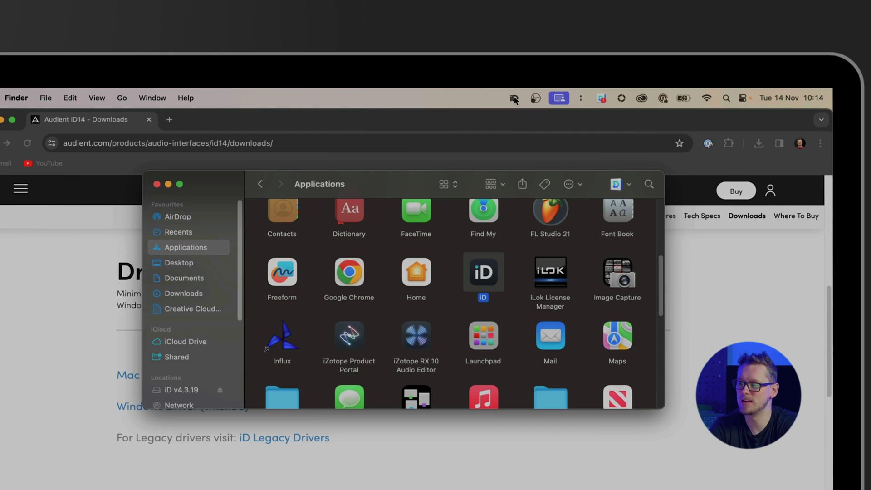
- Choose Show Mixer from iD's menu-bar icon to display Mic 1, Mic 2 and Master Mix
click(514, 98)
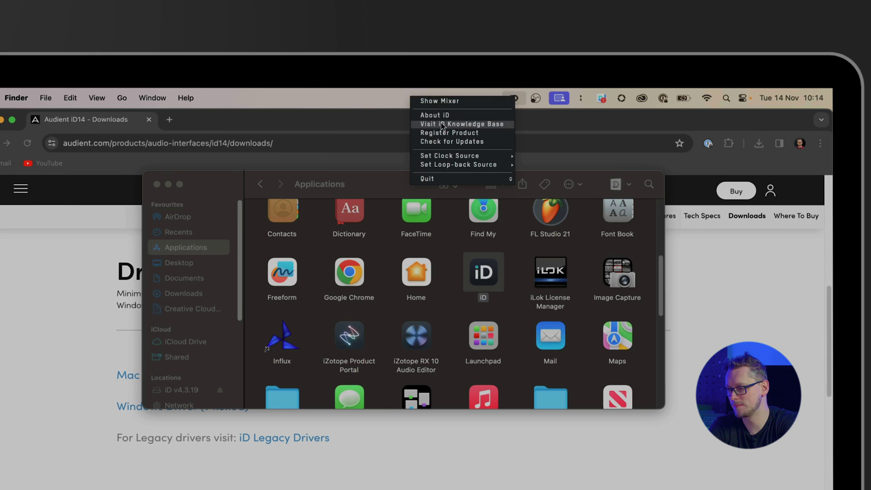
click(477, 101)
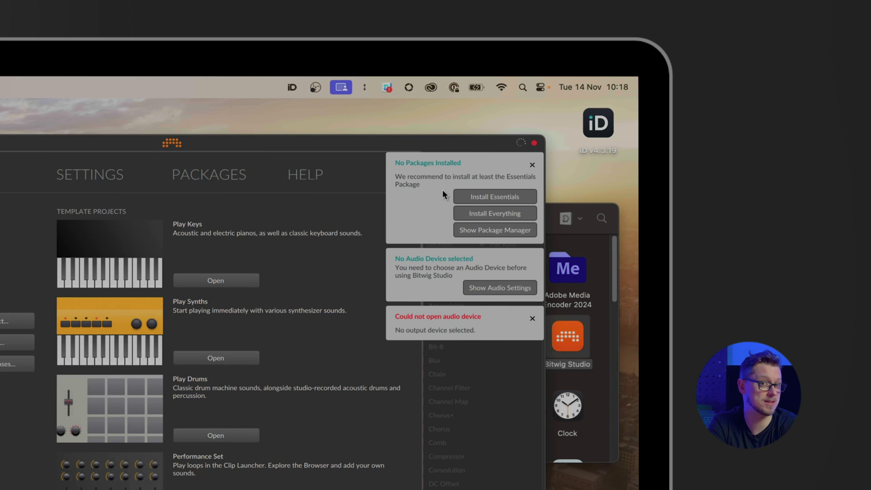
- Start installing the Essentials sound package from the No Packages notice
click(473, 197)
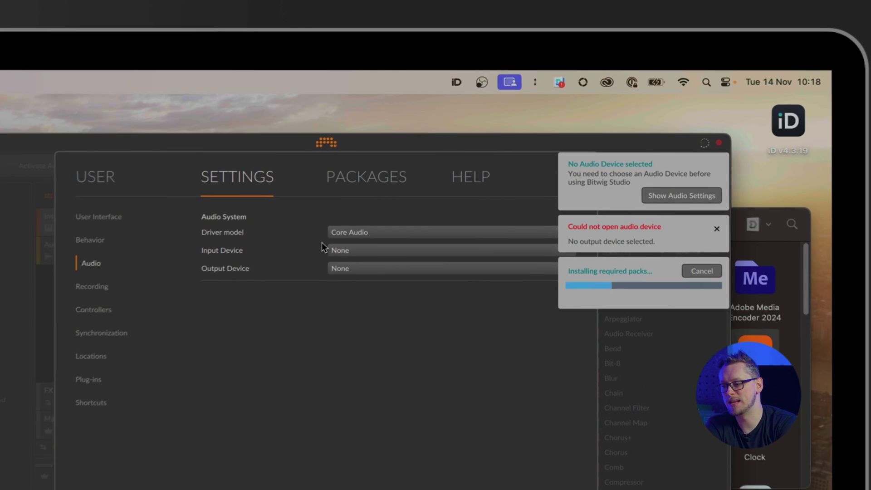
- Select Audient iD14 as both the input and output device under Core Audio
click(438, 163)
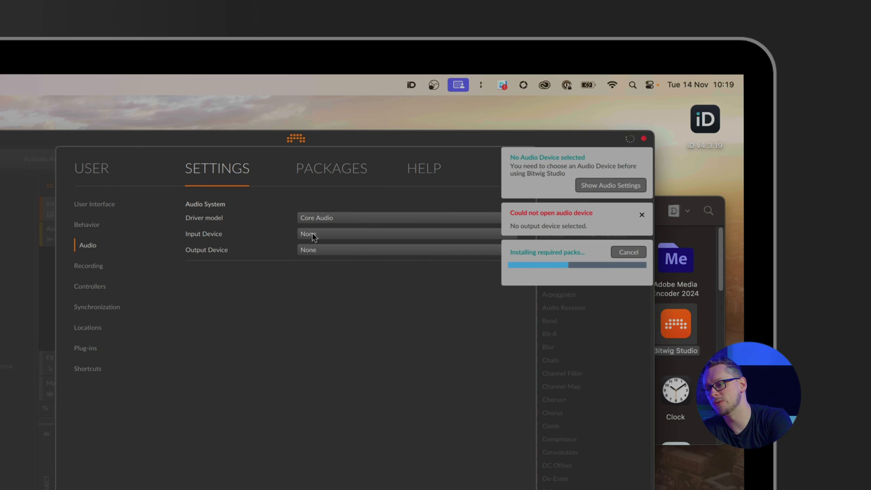
click(313, 234)
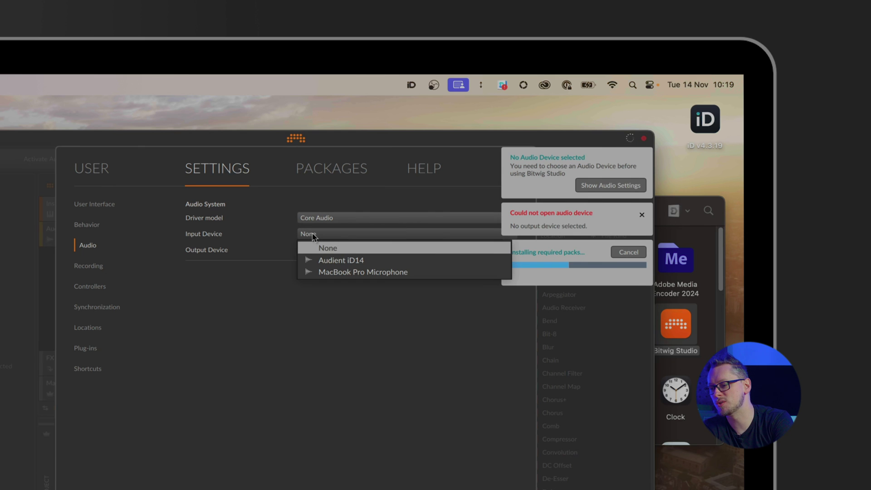
click(326, 262)
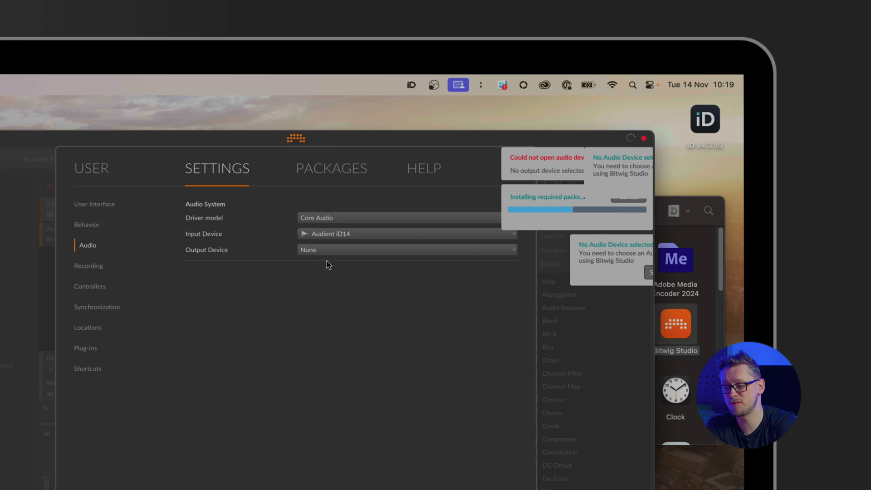
click(320, 251)
click(322, 275)
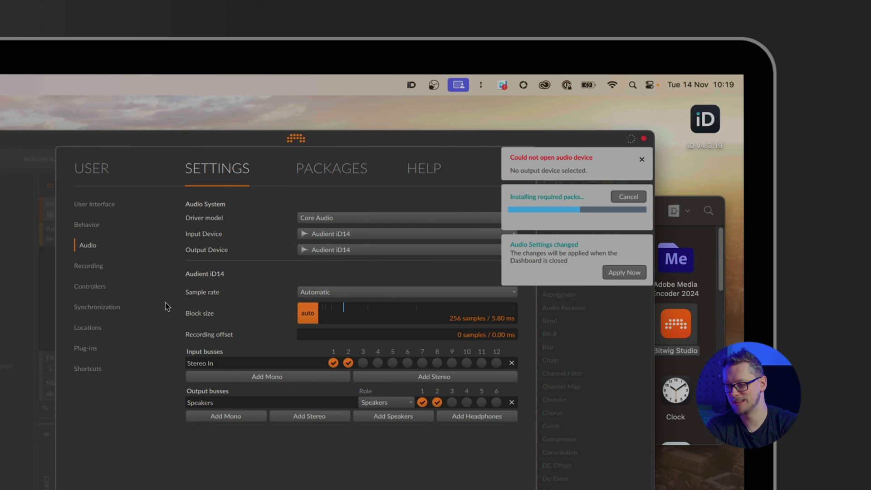
- Set the sample rate to 48000 Hz and keep the block size on automatic
click(323, 294)
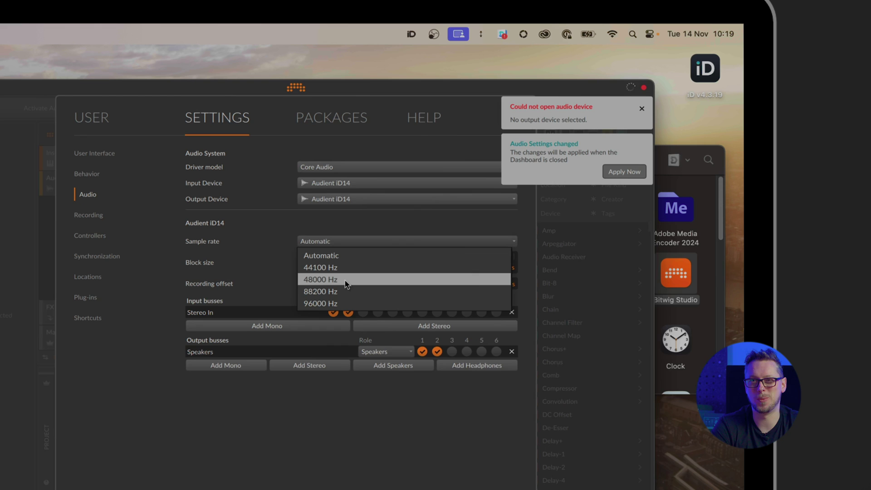
click(346, 284)
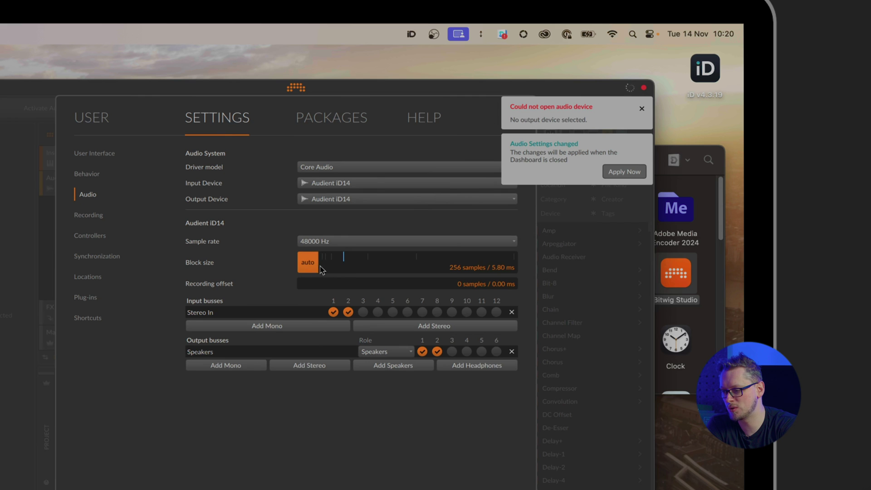
drag(365, 263, 349, 265)
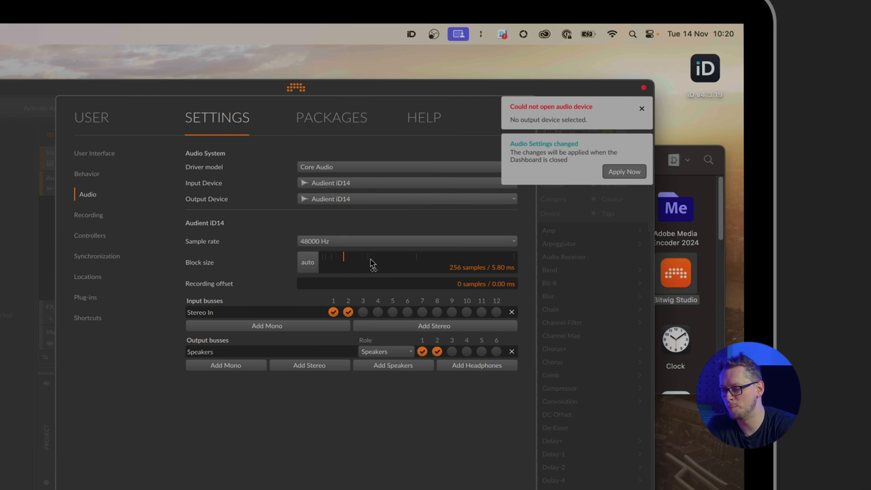
click(308, 262)
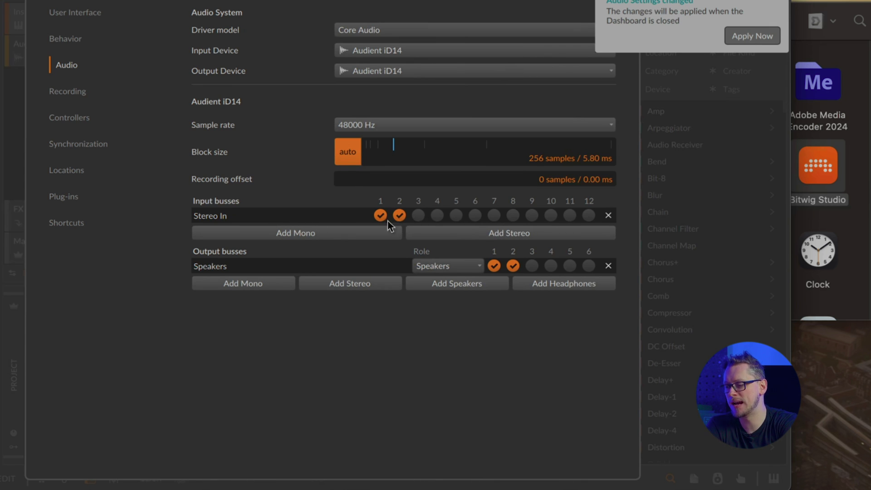
- Step the Stereo In bus through channels 3–12 and return it to channels 1–2
click(420, 218)
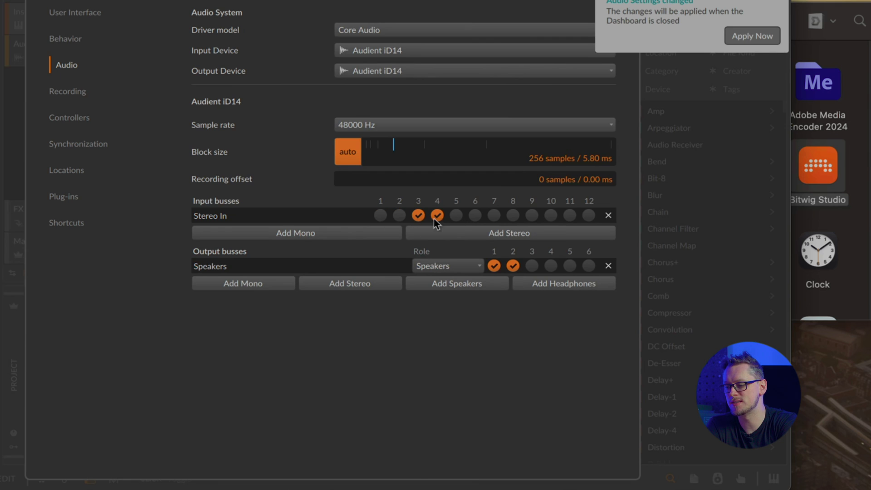
click(457, 217)
click(494, 216)
click(535, 217)
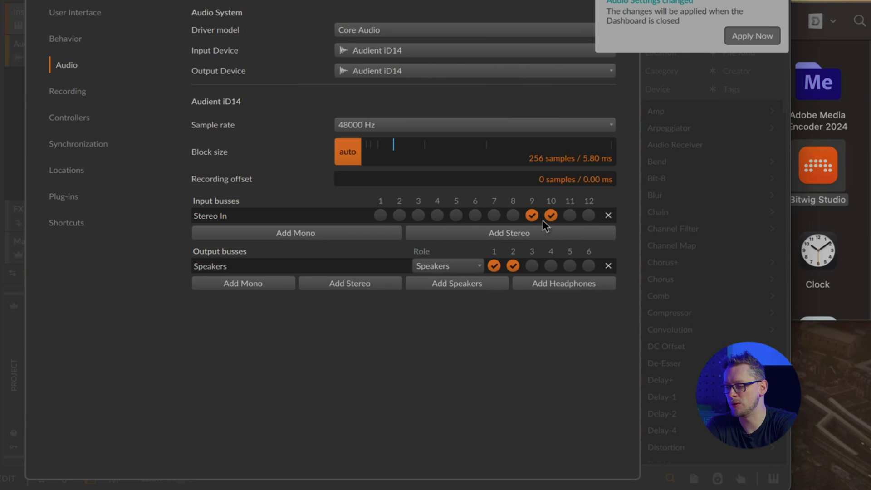
click(568, 217)
click(383, 217)
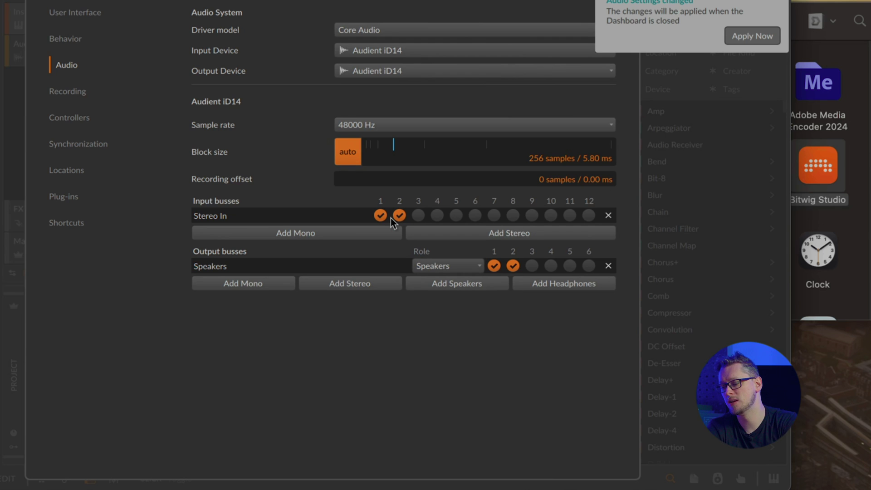
- Assign Mono In to input 1 and Mono In 2 to input 2, and make the output role Headphones
click(316, 236)
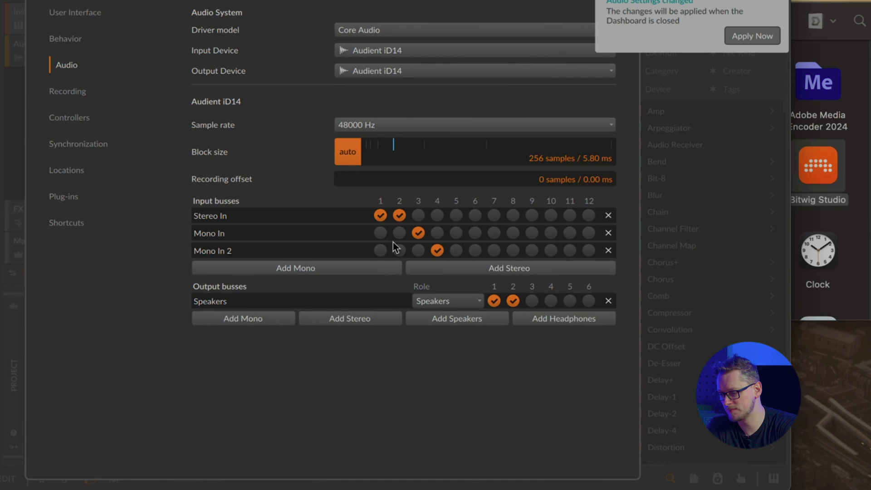
click(380, 233)
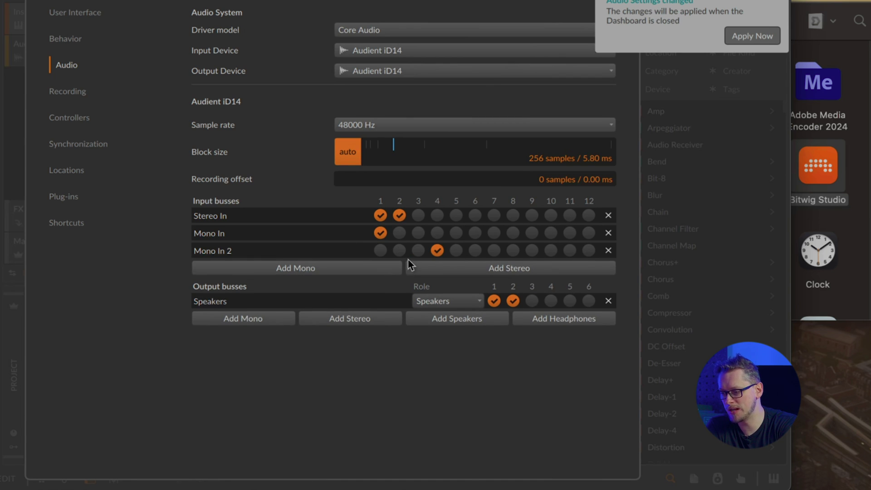
click(399, 250)
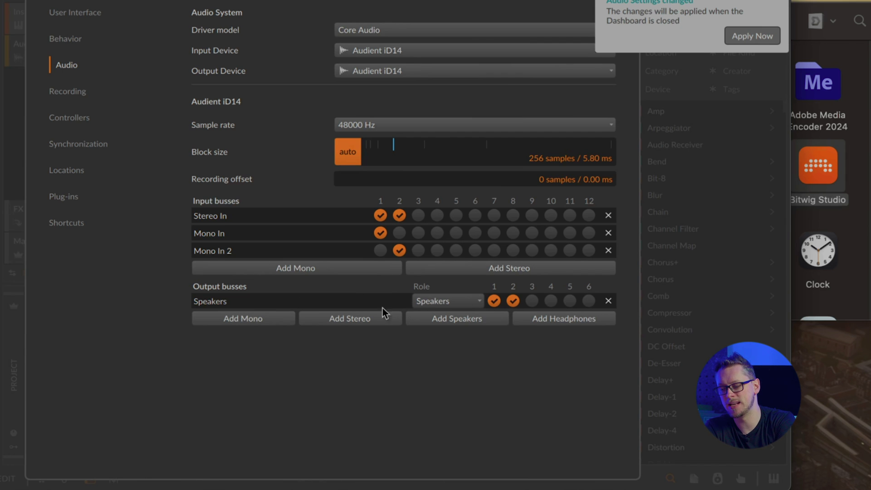
click(446, 300)
click(455, 349)
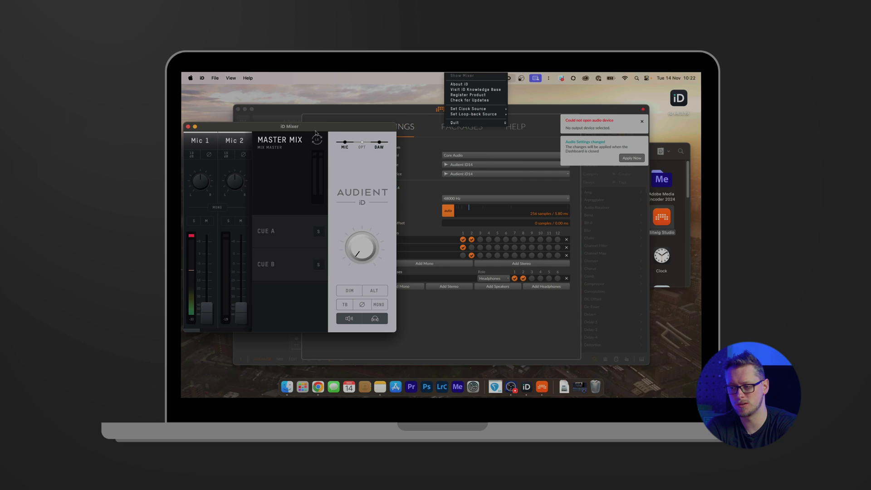
- In iD's System Panel, route the 5+6 headphone output to DAW THRU and accept the loudness warning
click(480, 75)
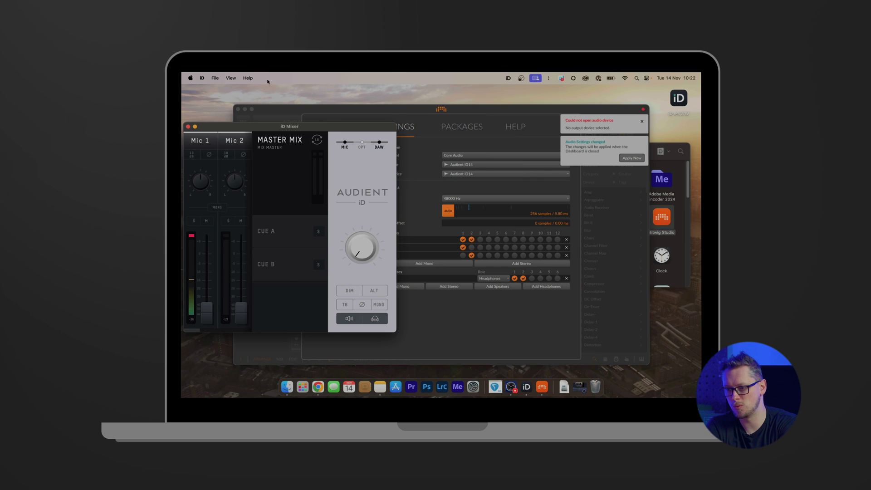
click(215, 78)
click(244, 116)
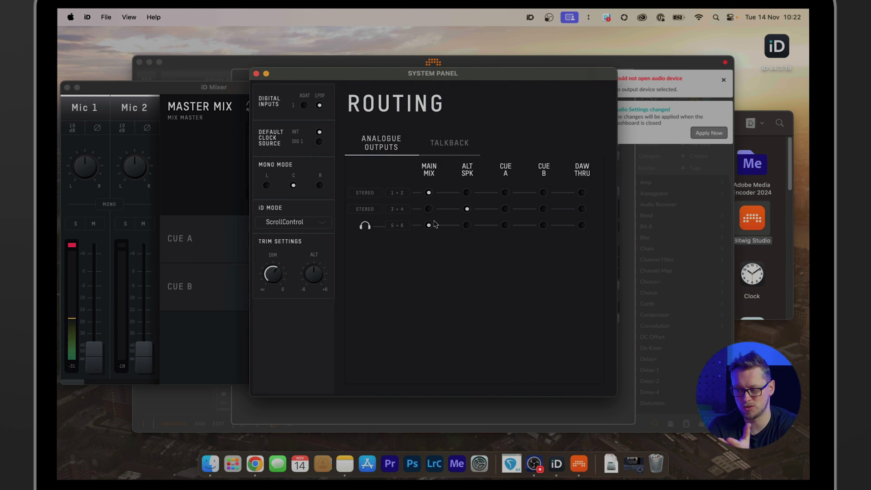
click(581, 226)
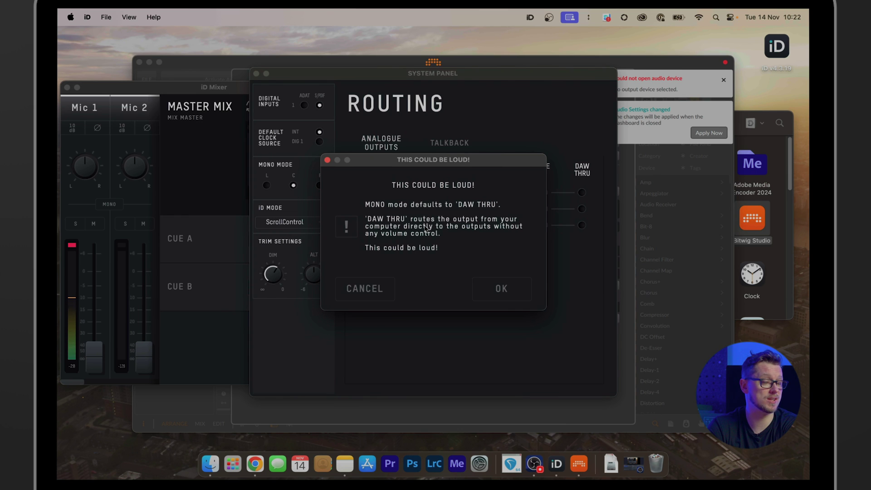
click(495, 296)
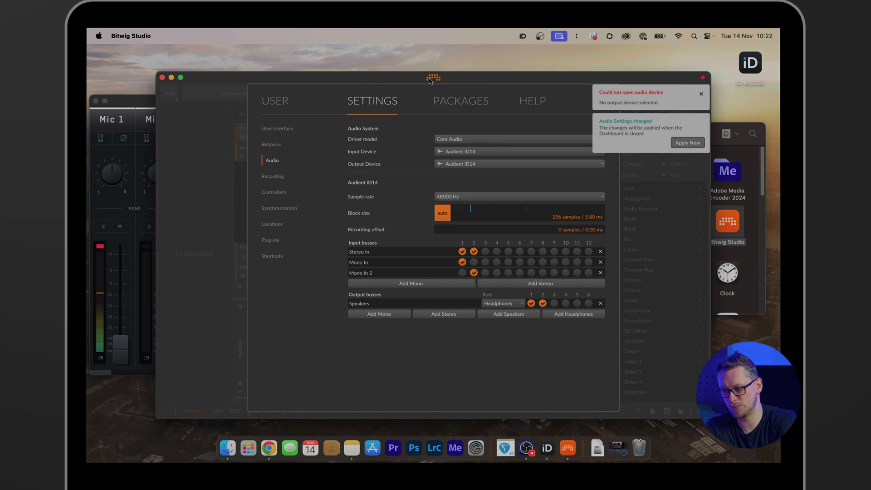
- Keep the output bus role as Speakers and add a Headphones bus on outputs 5 and 6
click(344, 78)
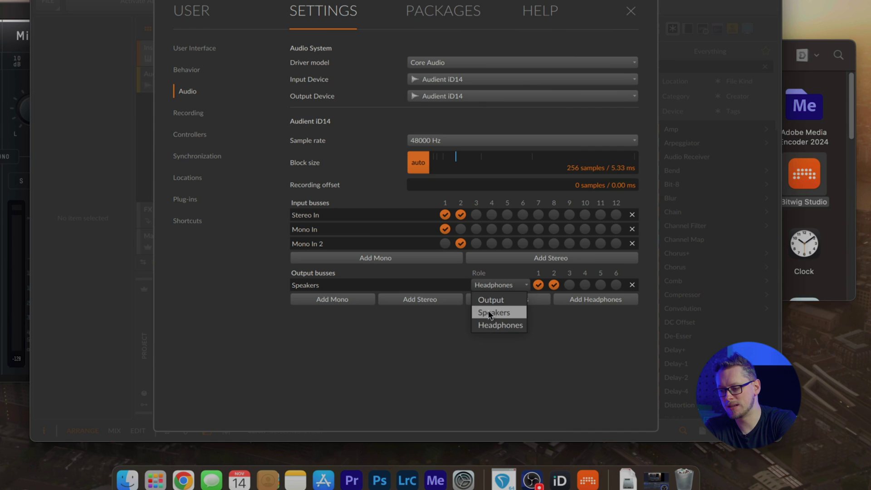
click(486, 313)
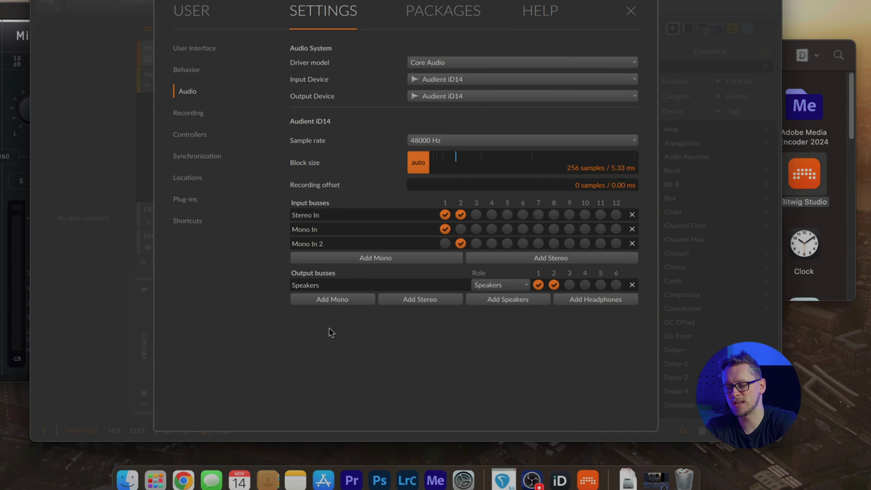
click(592, 300)
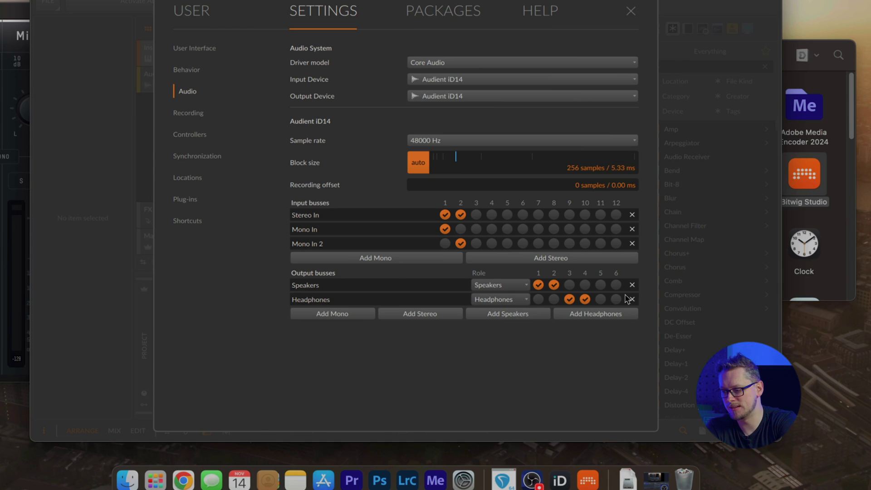
click(600, 298)
click(616, 299)
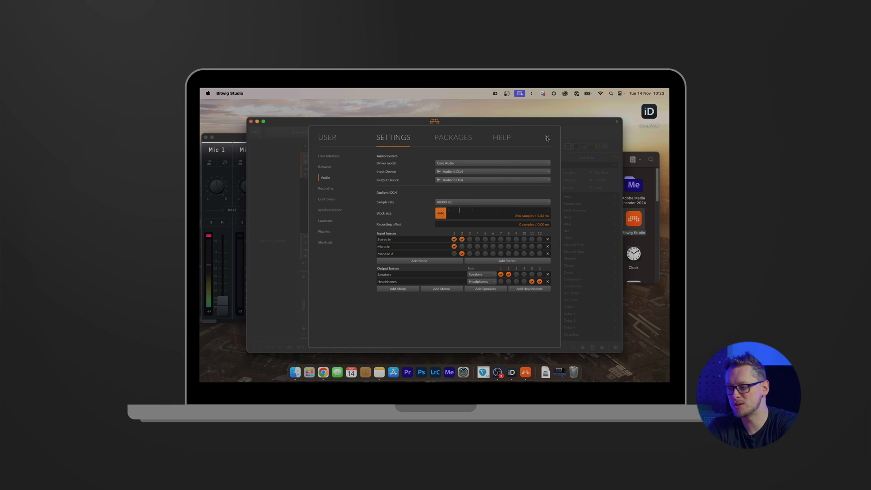
- Close the Settings dashboard and activate the audio engine
click(547, 138)
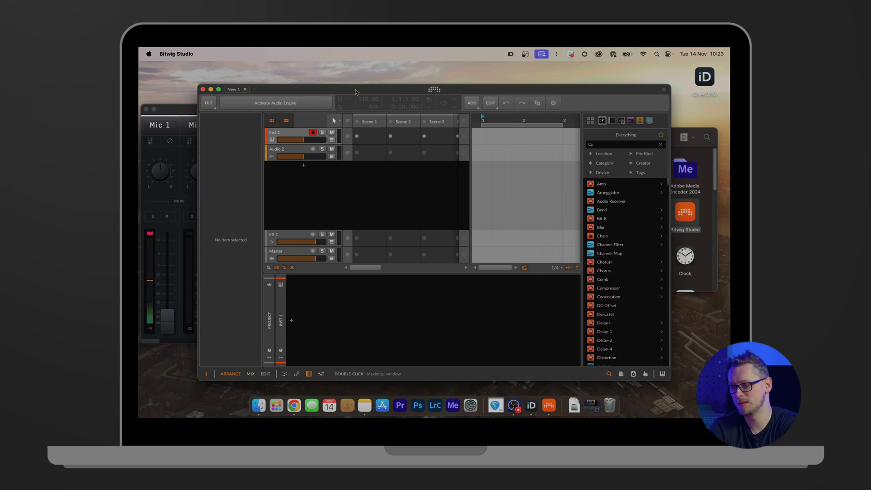
click(246, 104)
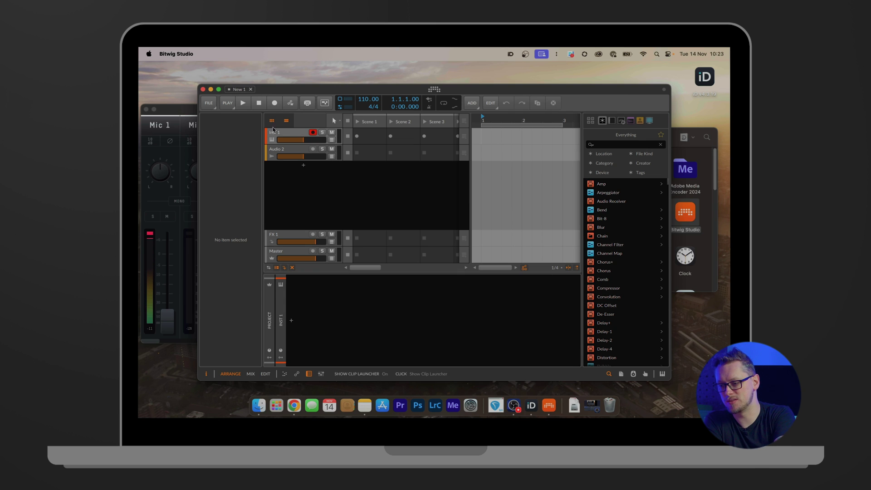
click(304, 134)
key(space)
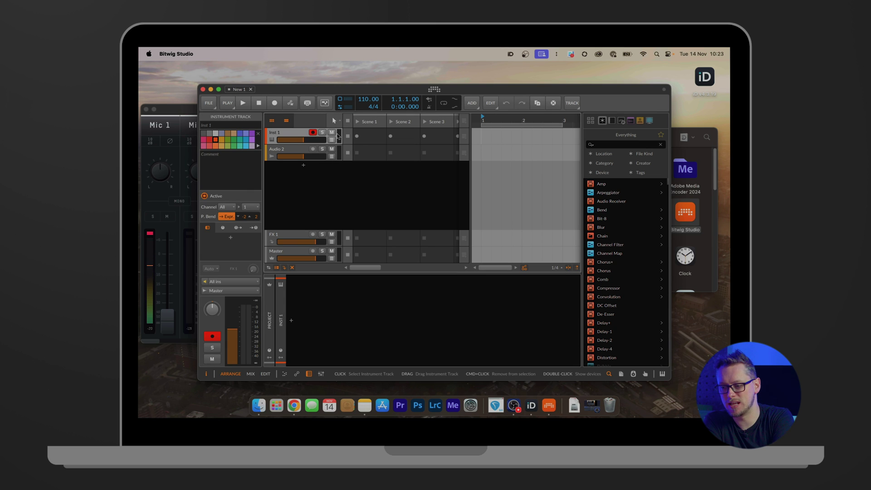
- Set the Audio 2 track's input source to Mono In
click(288, 153)
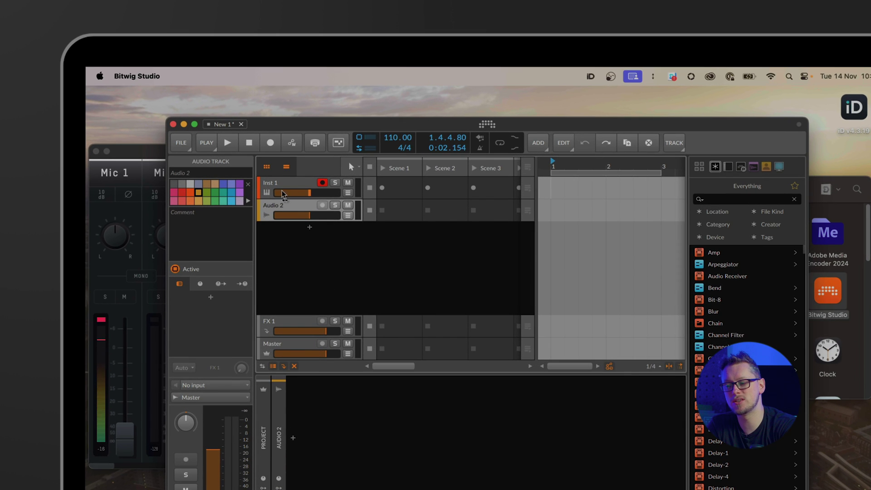
click(281, 186)
click(280, 208)
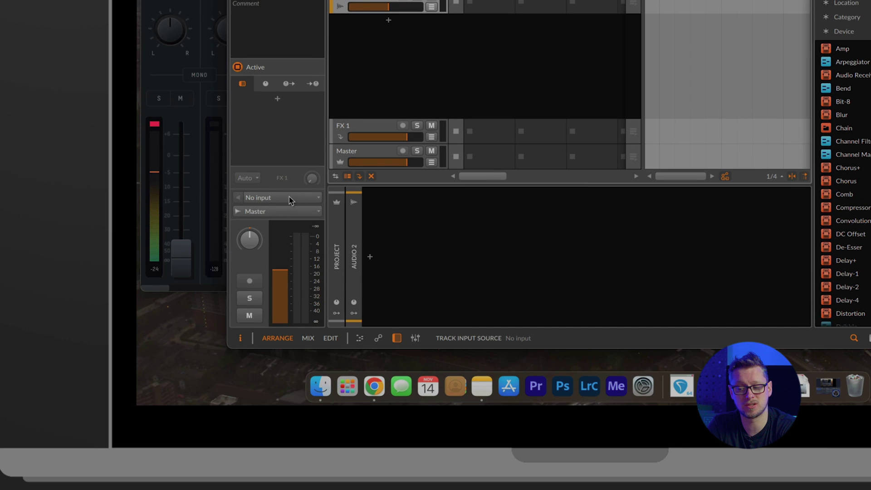
click(258, 198)
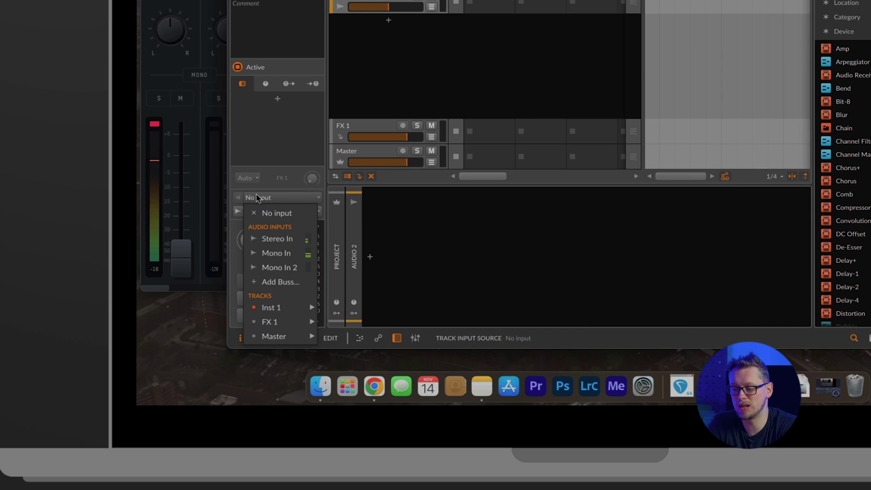
click(271, 254)
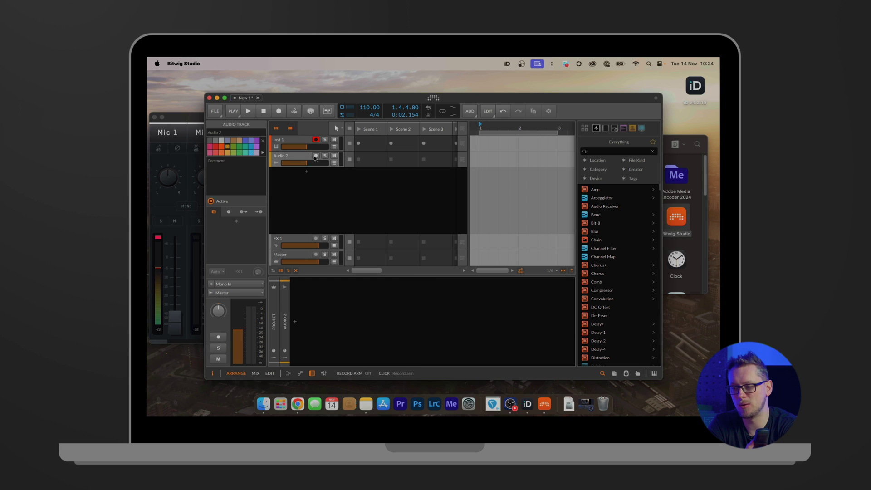
- Arm only Audio 2, record a vocal take, and make the track taller to view its waveform
click(315, 156)
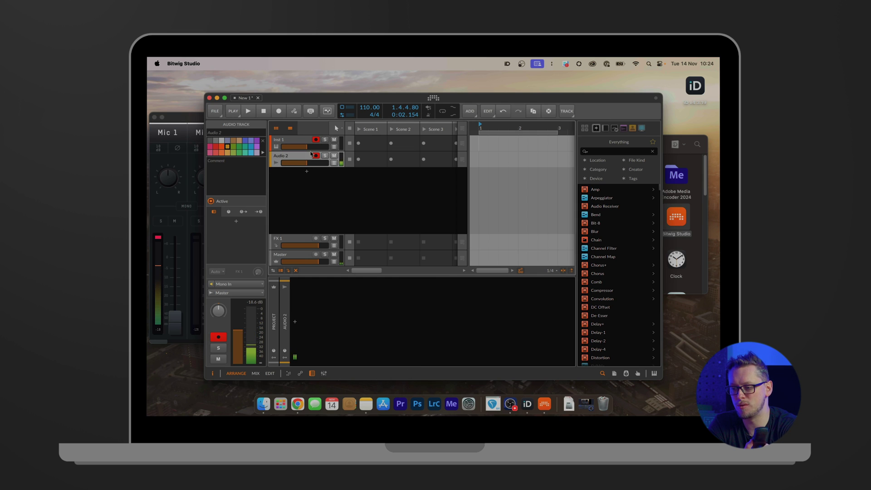
click(315, 139)
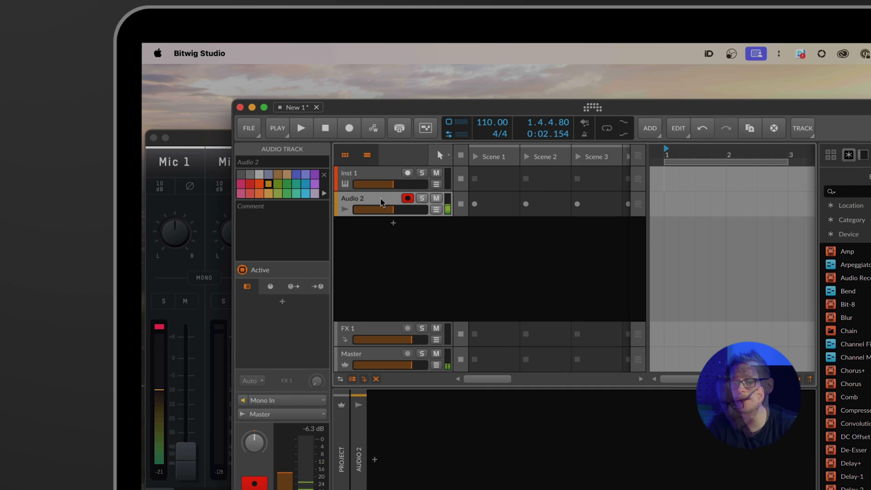
click(347, 130)
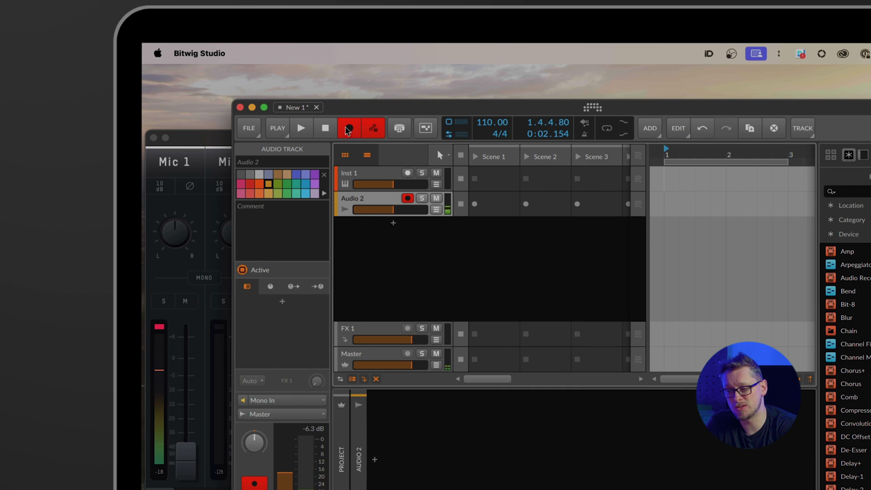
click(303, 128)
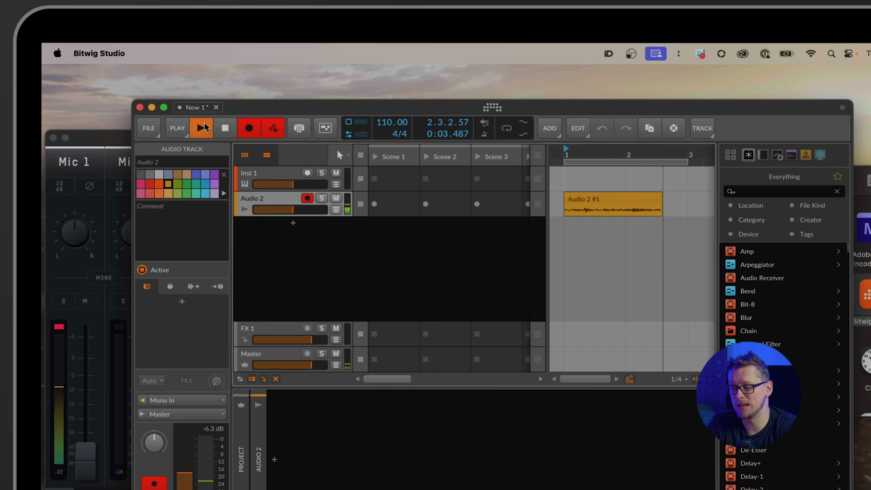
click(204, 128)
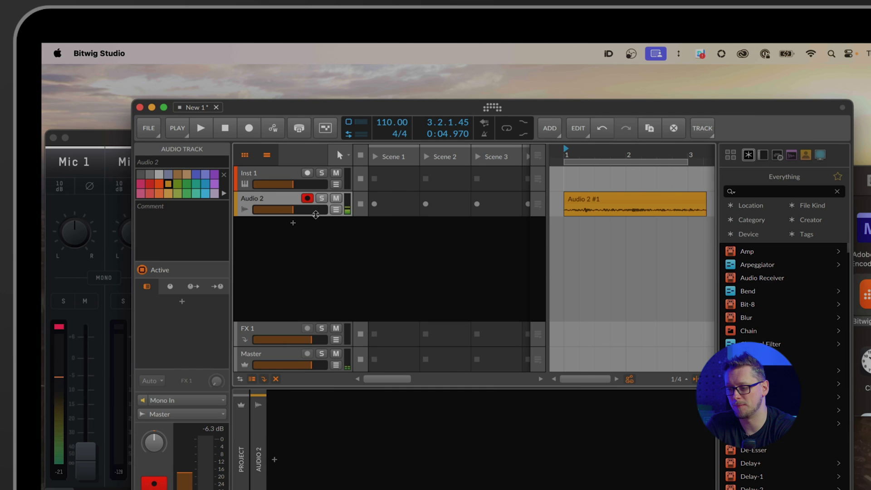
drag(315, 214, 316, 273)
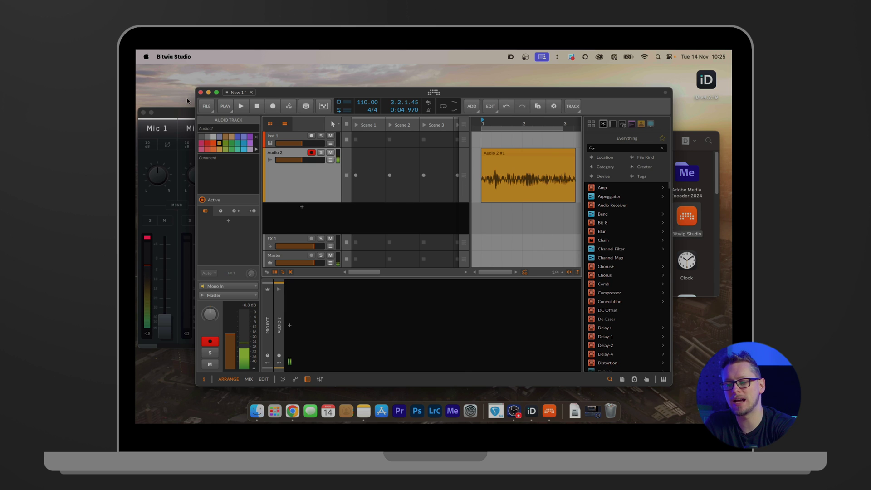
- Test Mic 1's fader near 0 dB in iD Mixer, leave it fully down, and return to Bitwig
click(172, 111)
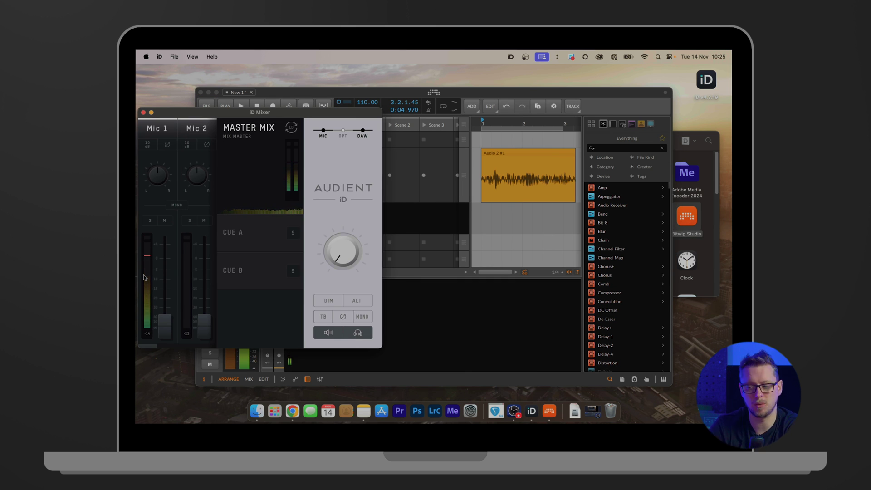
drag(165, 334, 174, 265)
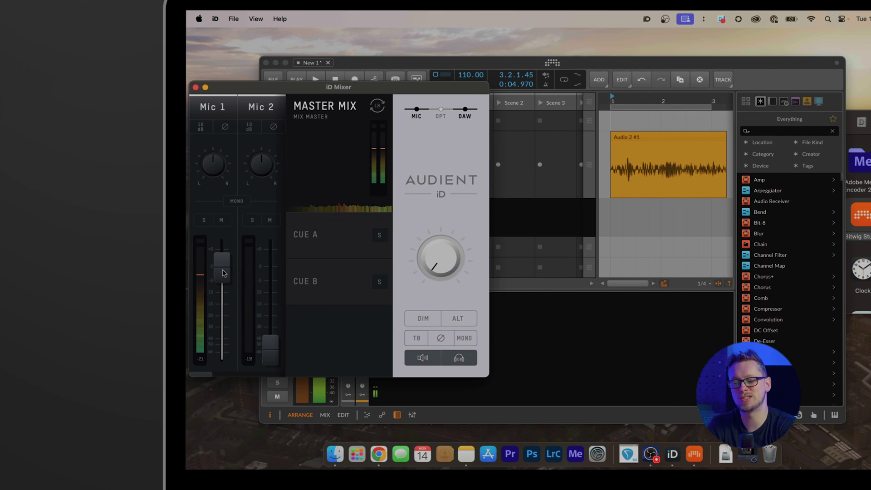
drag(173, 264, 171, 332)
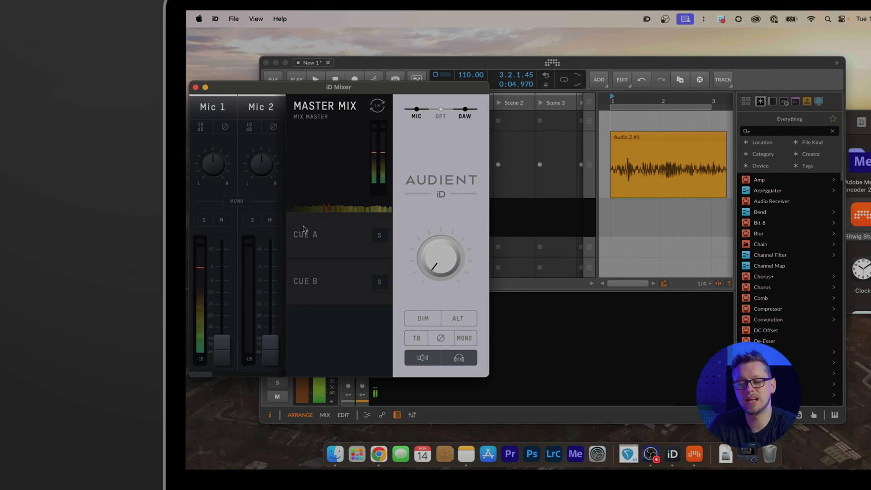
click(431, 61)
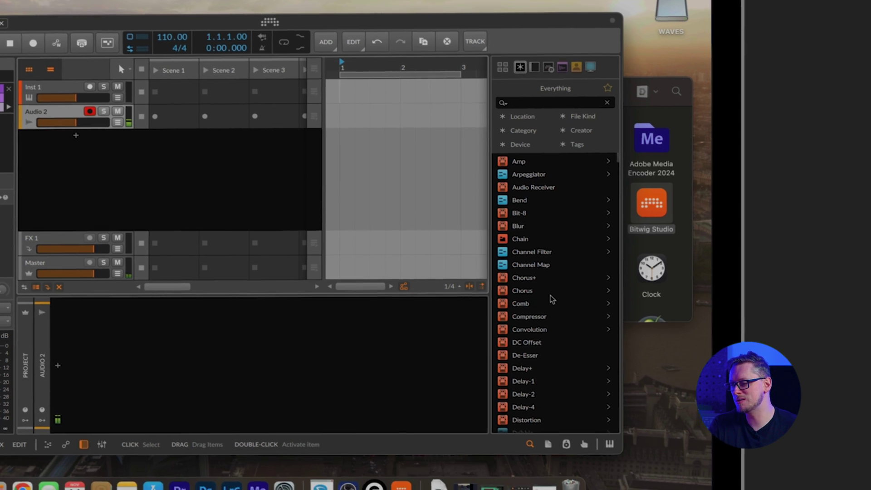
- Drag the Distortion device from the browser onto the Audio 2 track
scroll(564, 307, down, 4)
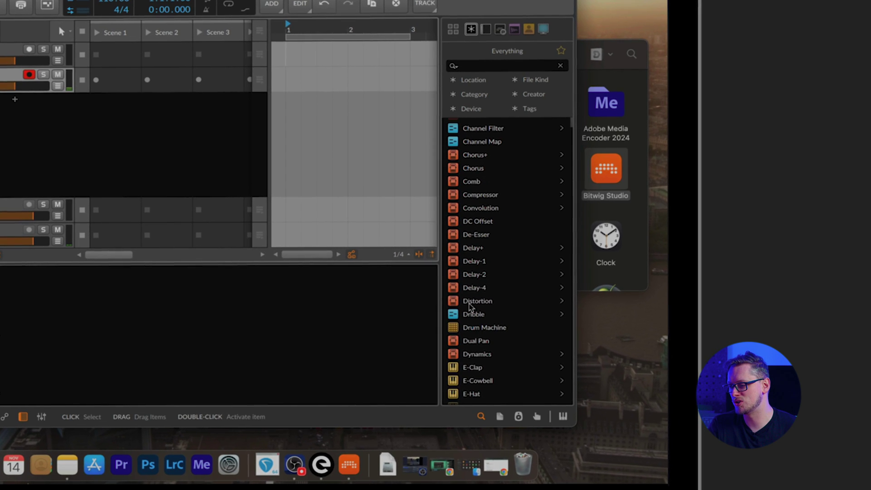
drag(494, 312, 9, 82)
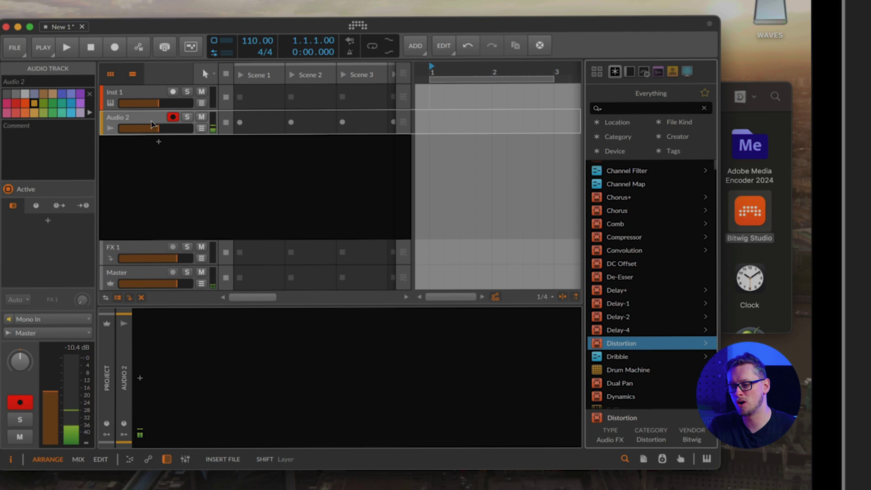
drag(153, 125, 153, 124)
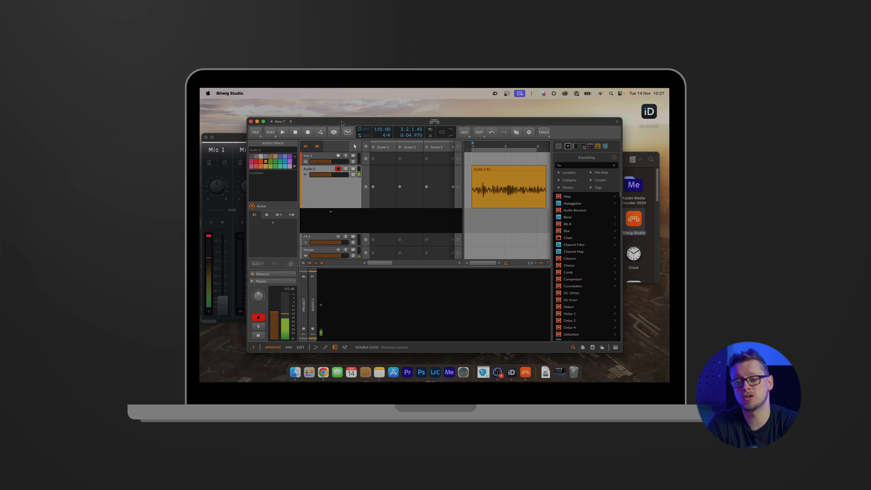
- Bring the iD Mixer window, showing Mic 1, Mic 2 and Master Mix, to the front
click(229, 139)
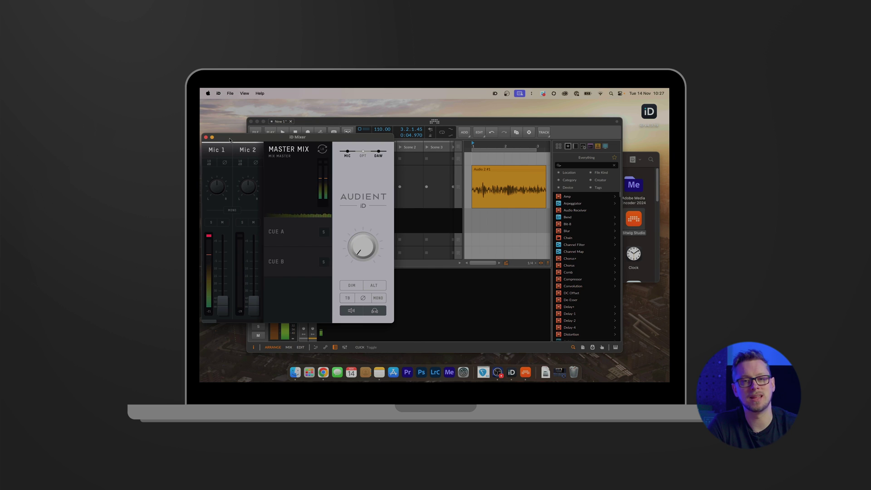